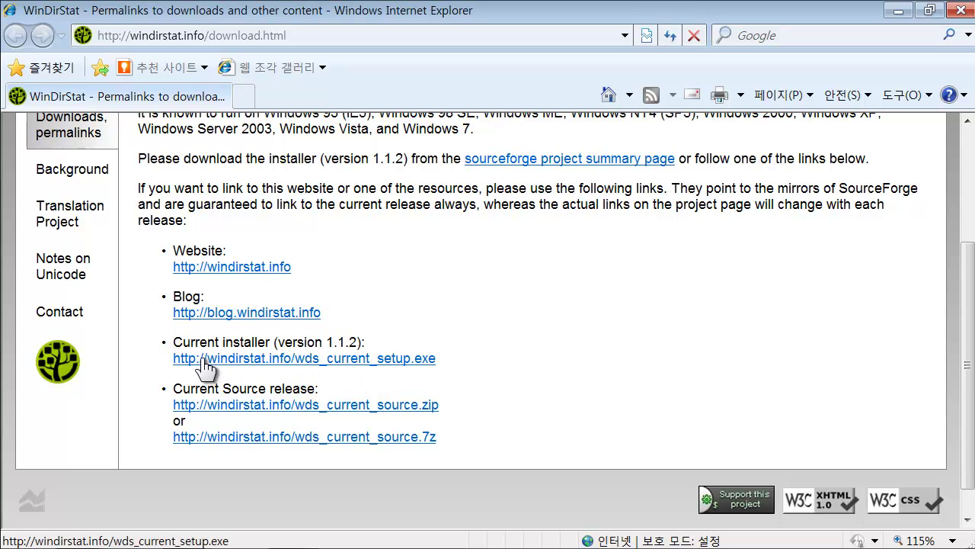
# Download the current WinDirStat 1.1.2 installer, run it directly, and allow it to make changes to the computer
pyautogui.click(421, 359)
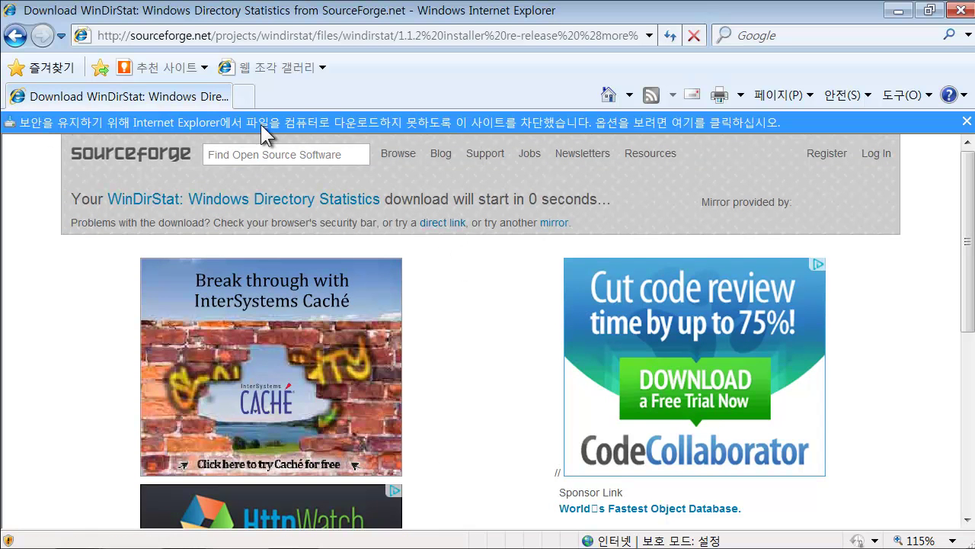
pyautogui.click(474, 120)
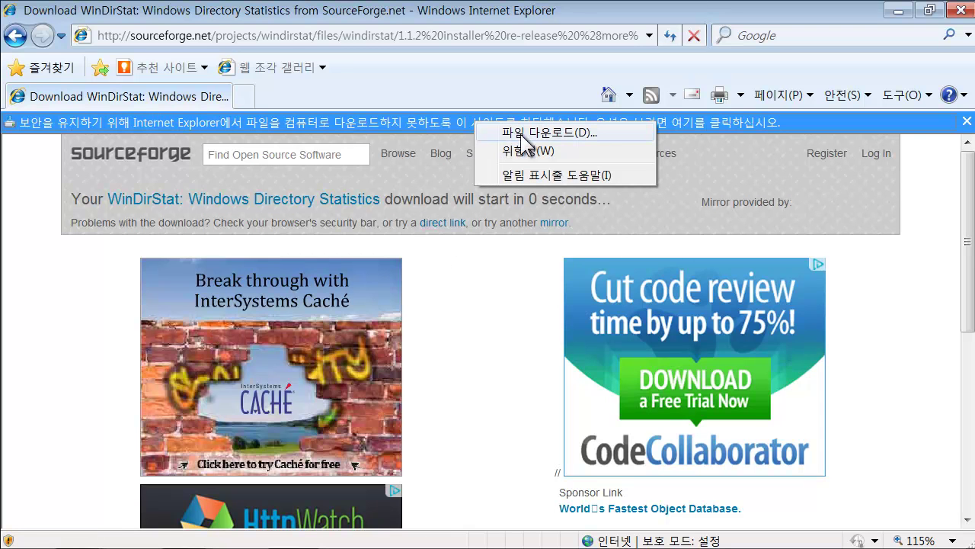
pyautogui.click(520, 133)
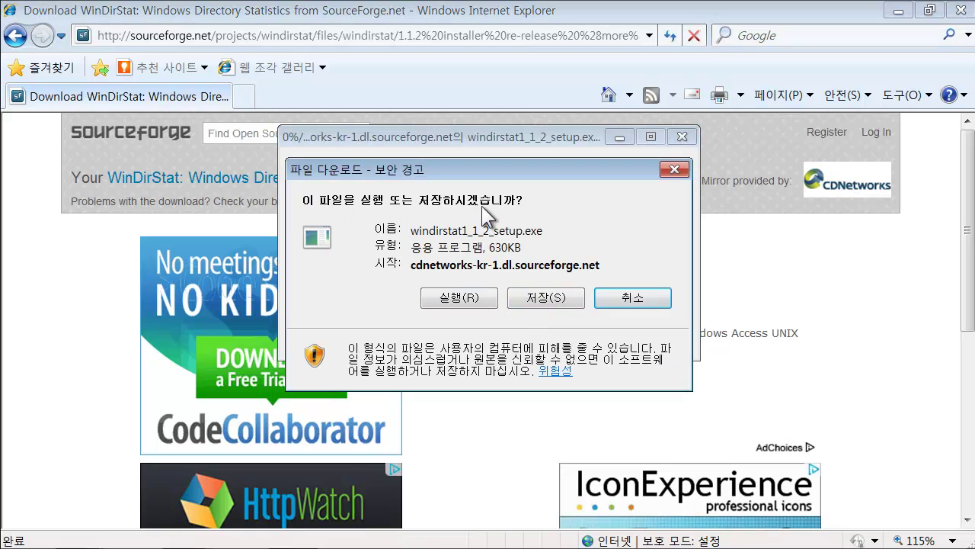
pyautogui.click(460, 297)
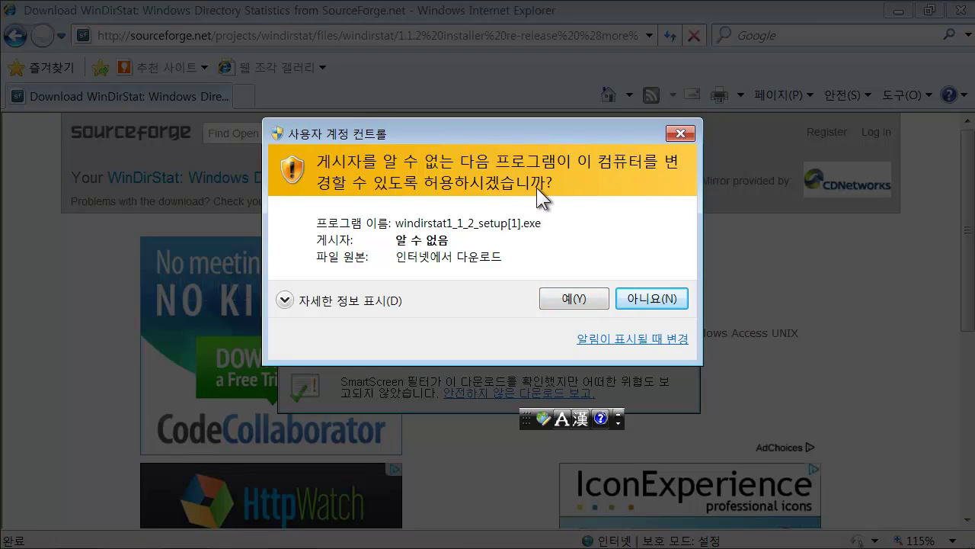
pyautogui.click(568, 297)
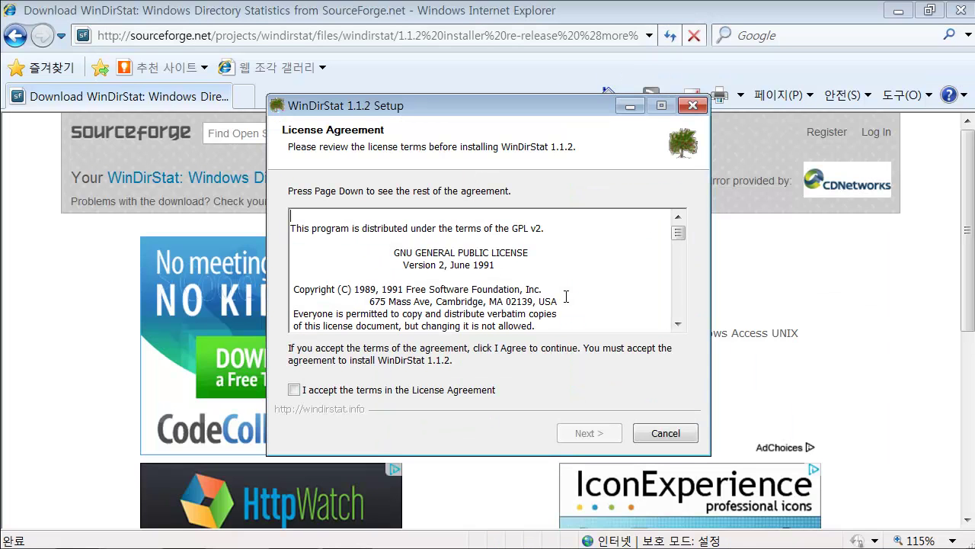
# Accept the WinDirStat license agreement terms and proceed to the component selection
pyautogui.click(358, 390)
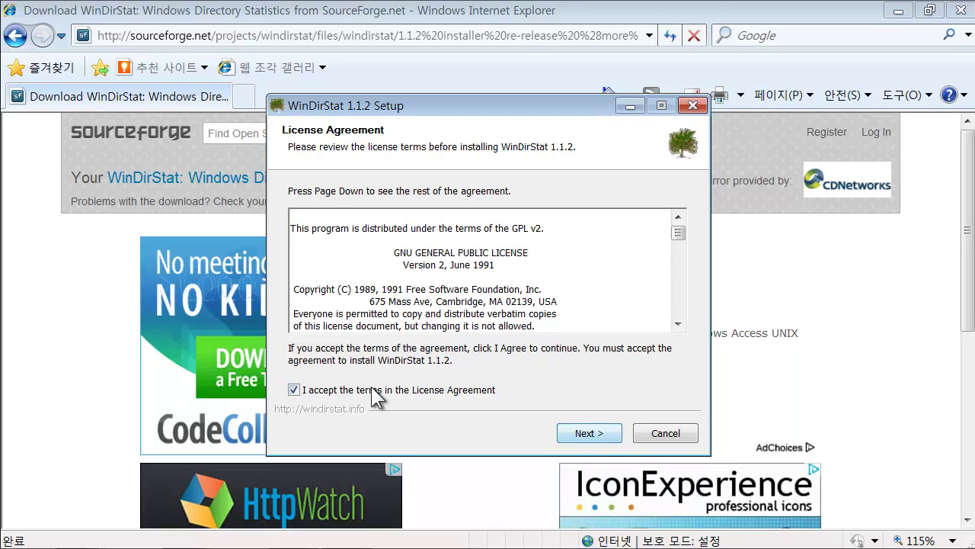
pyautogui.click(317, 391)
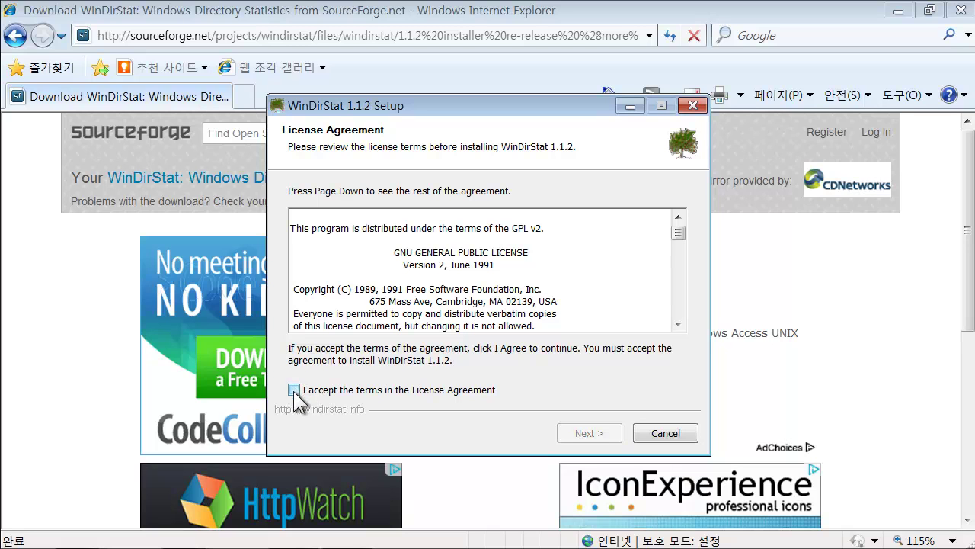
pyautogui.click(294, 389)
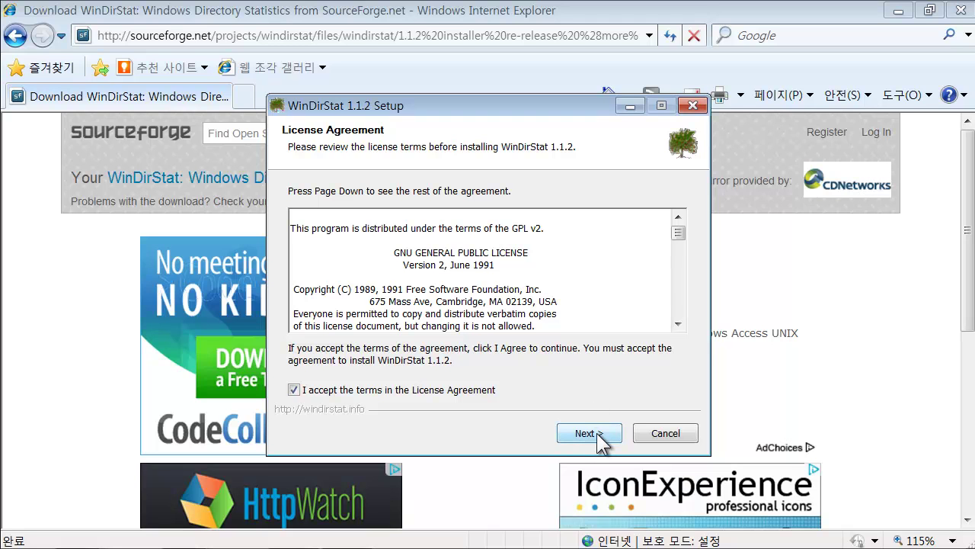
pyautogui.click(601, 442)
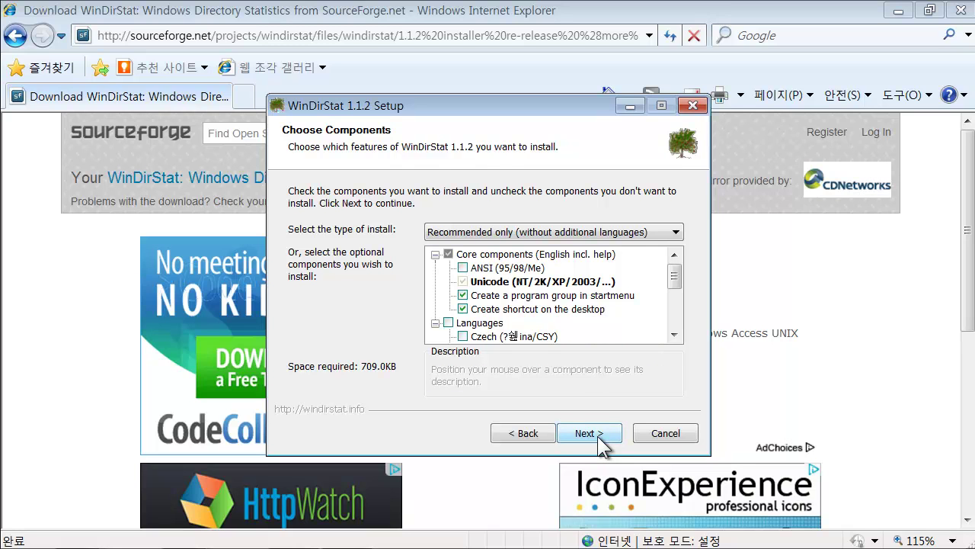
# Install the recommended components into the default WinDirStat program folder and finish setup with WinDirStat 1.1.2 set to run
pyautogui.click(598, 436)
pyautogui.click(522, 433)
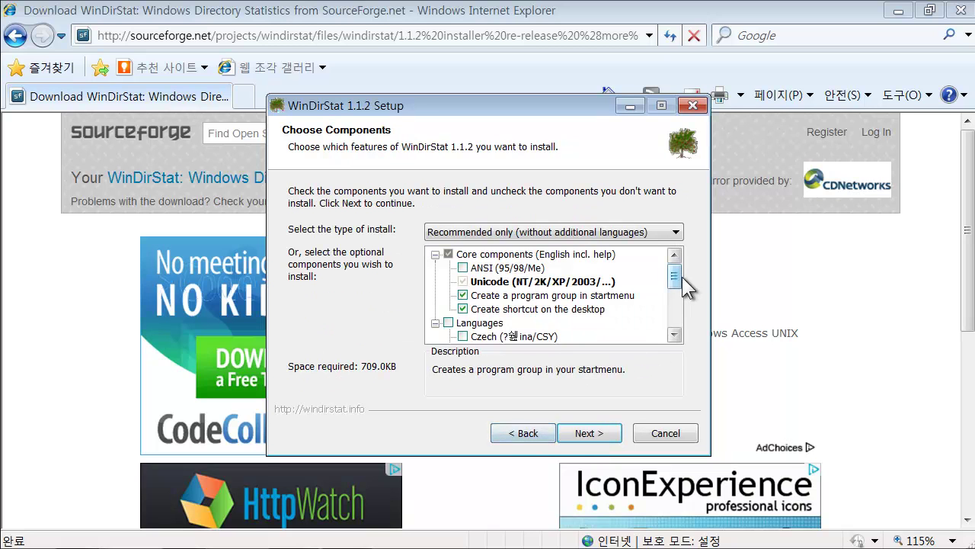
pyautogui.scroll(-3, 677, 291)
pyautogui.moveTo(678, 324)
pyautogui.mouseDown()
pyautogui.moveTo(681, 305)
pyautogui.moveTo(685, 339)
pyautogui.mouseUp()
pyautogui.scroll(4, 686, 320)
pyautogui.click(604, 435)
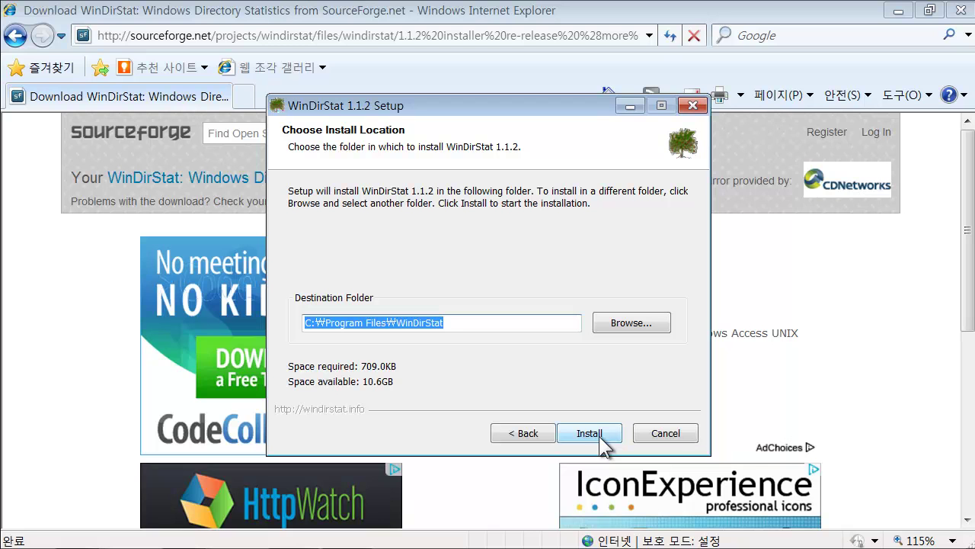
pyautogui.click(600, 439)
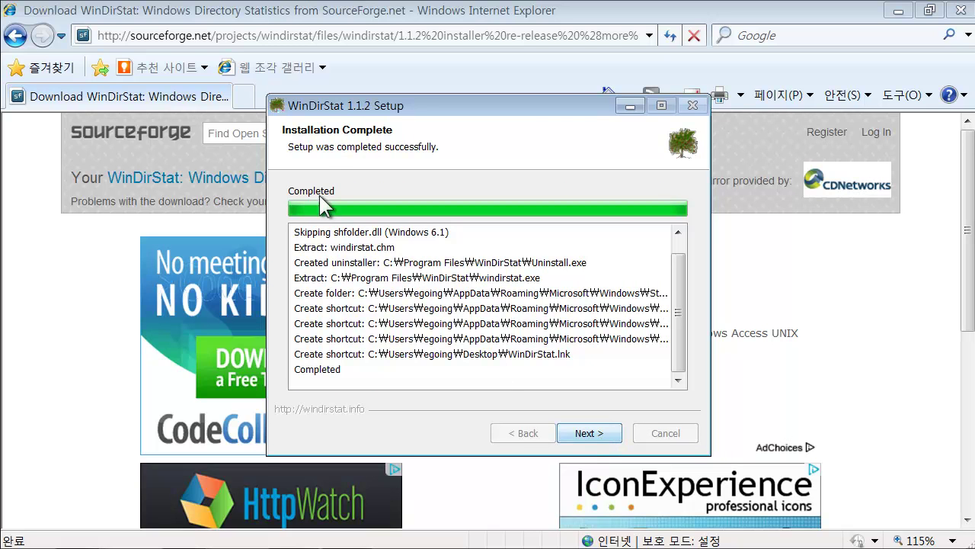
pyautogui.click(589, 433)
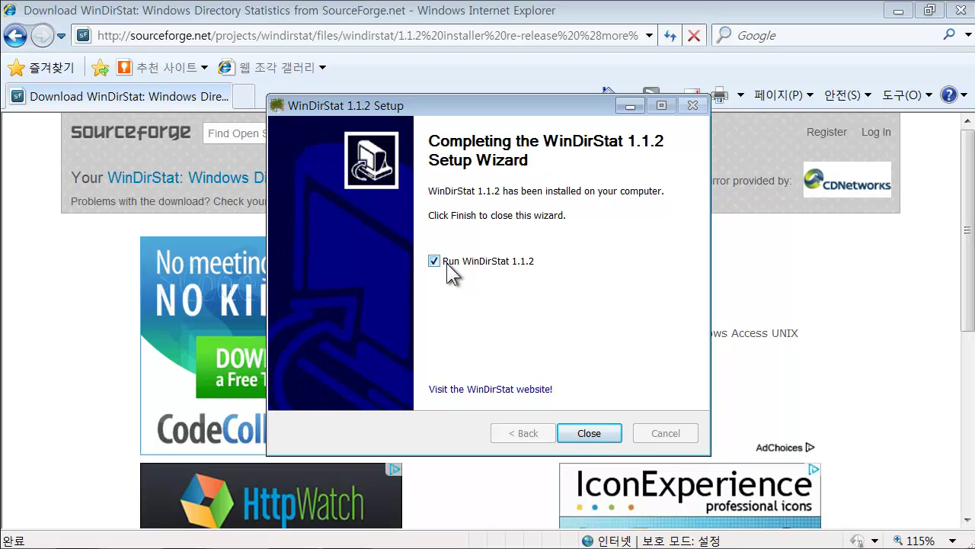
pyautogui.click(588, 433)
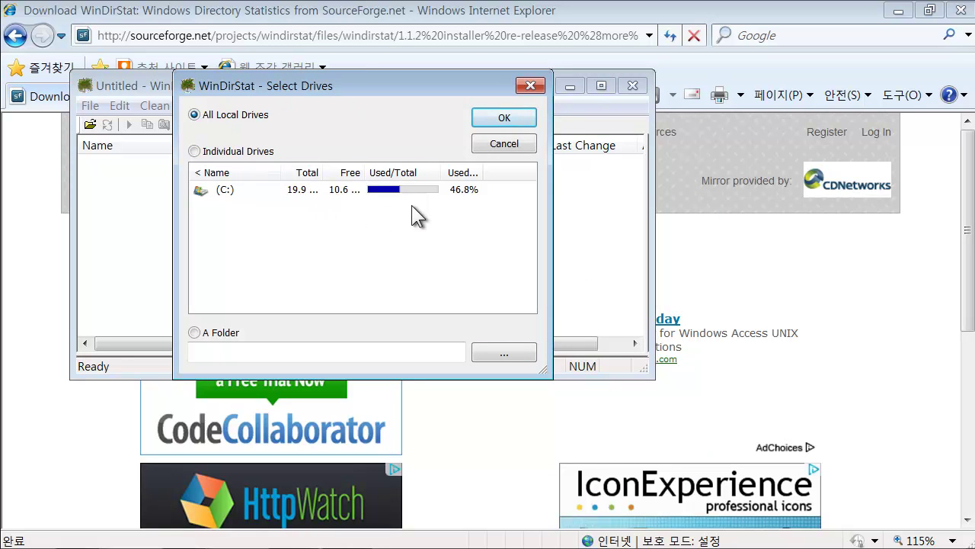
# Scan only the individual drive C:, widening the drive selection dialog and its size and usage columns for readability
pyautogui.moveTo(412, 94); pyautogui.dragTo(518, 147)
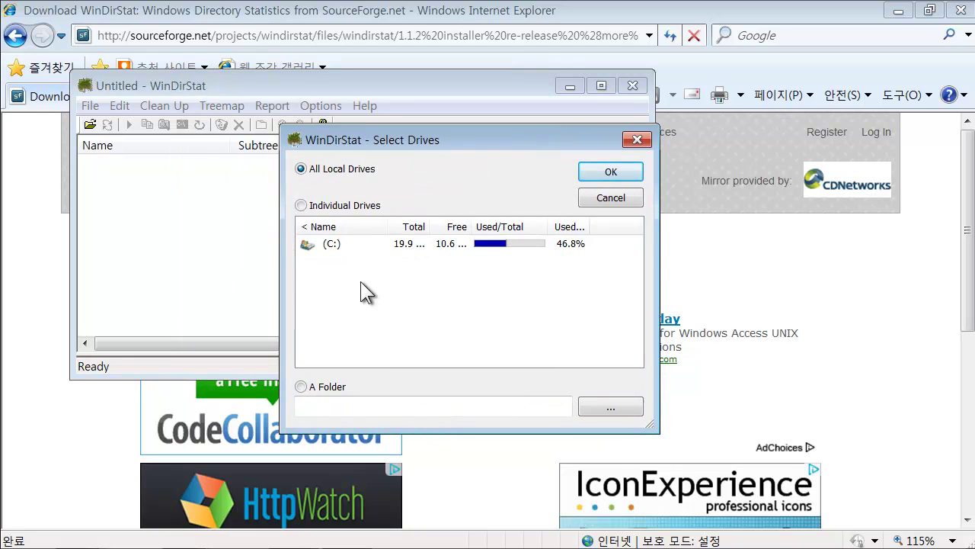
pyautogui.click(329, 248)
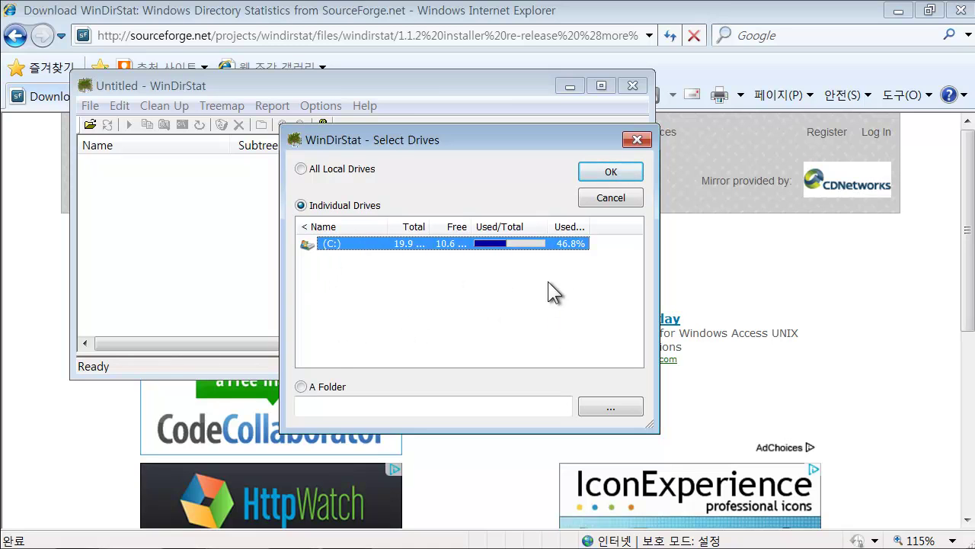
pyautogui.moveTo(660, 226); pyautogui.dragTo(856, 226)
pyautogui.moveTo(430, 226); pyautogui.dragTo(592, 227)
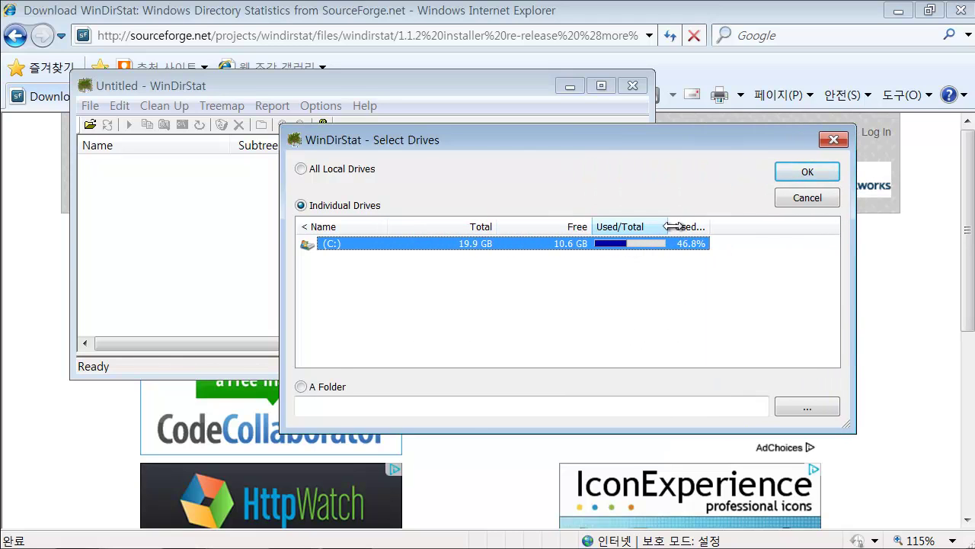
pyautogui.moveTo(674, 226); pyautogui.dragTo(693, 227)
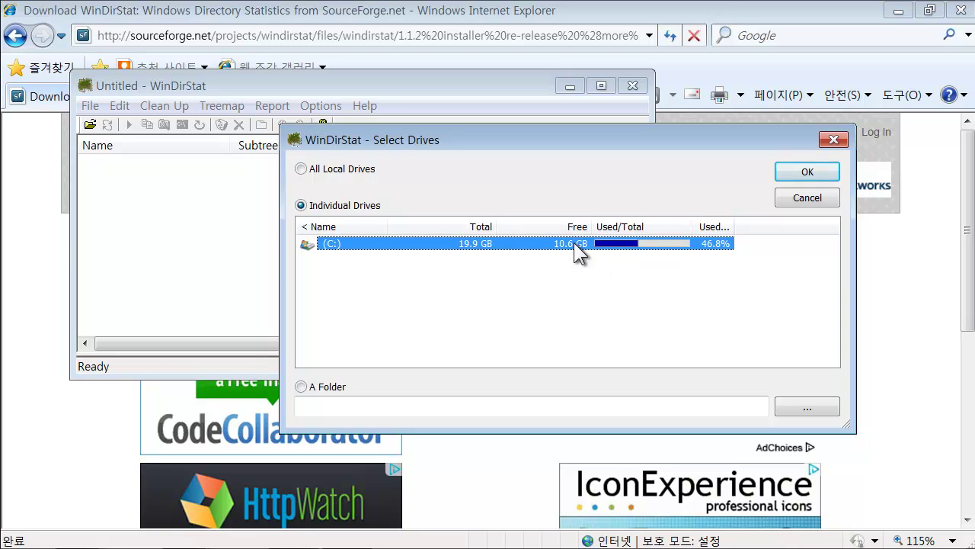
pyautogui.keyDown('ctrl'); pyautogui.click(625, 248); pyautogui.keyUp('ctrl')
pyautogui.click(630, 247)
pyautogui.moveTo(733, 226); pyautogui.dragTo(758, 228)
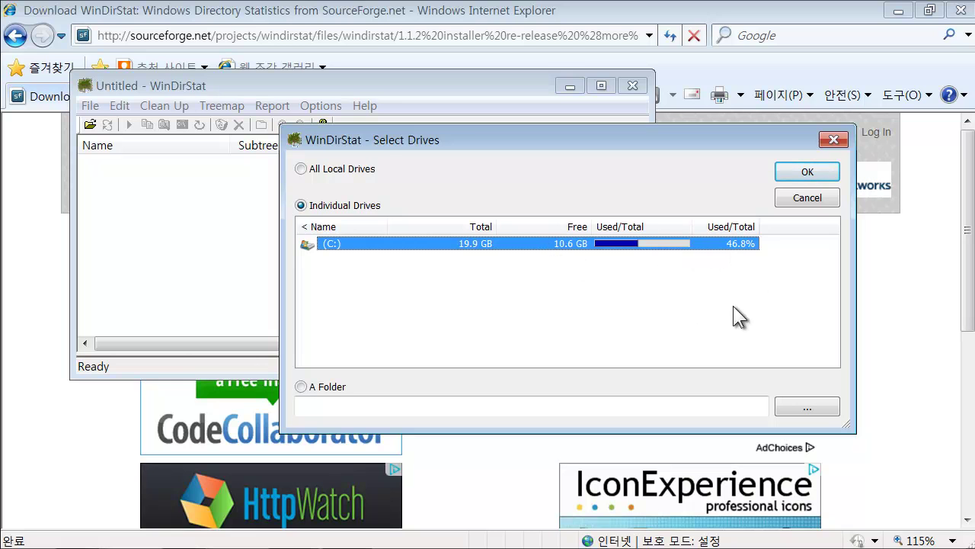
pyautogui.click(808, 171)
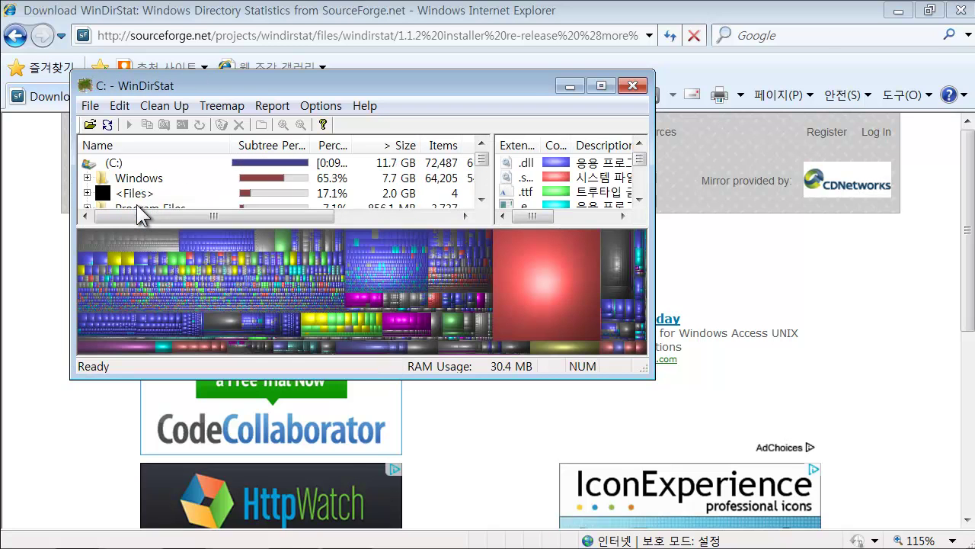
# Maximize the scan results window and locate the large red treemap block for pagefile.sys in the C: file tree
pyautogui.doubleClick(275, 86)
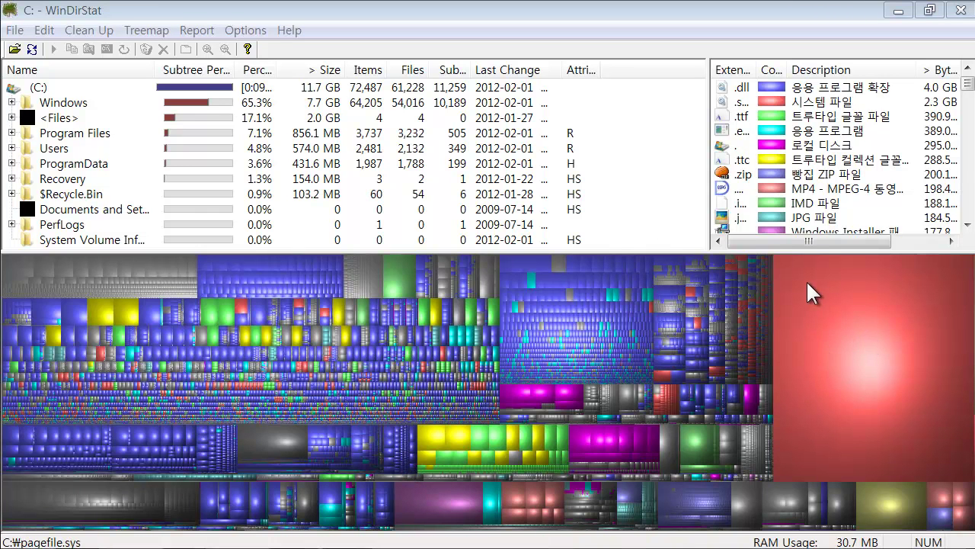
pyautogui.click(839, 316)
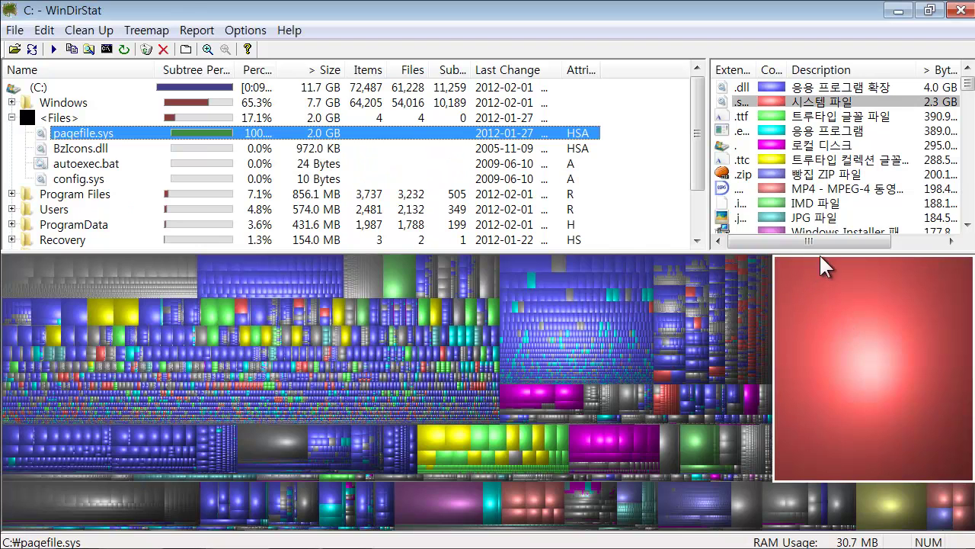
pyautogui.click(36, 86)
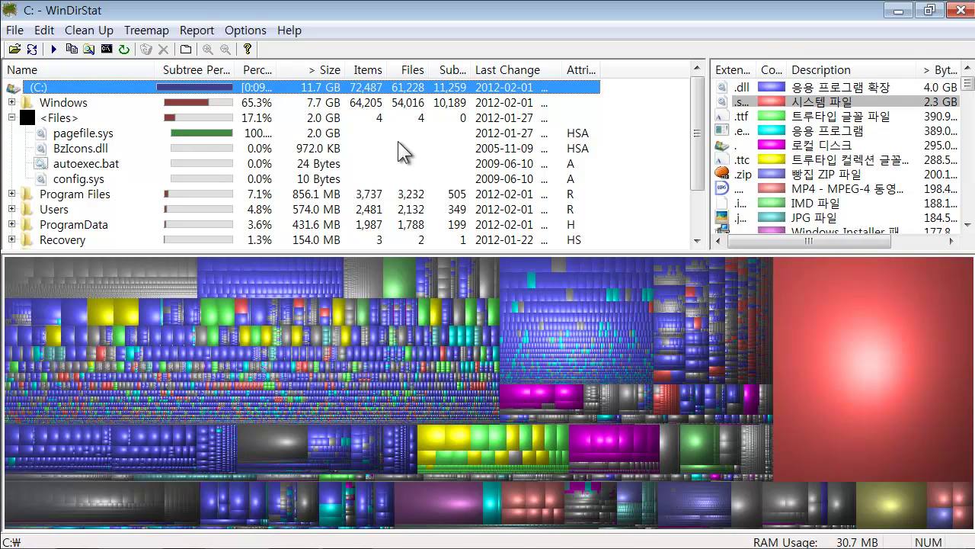
pyautogui.click(828, 363)
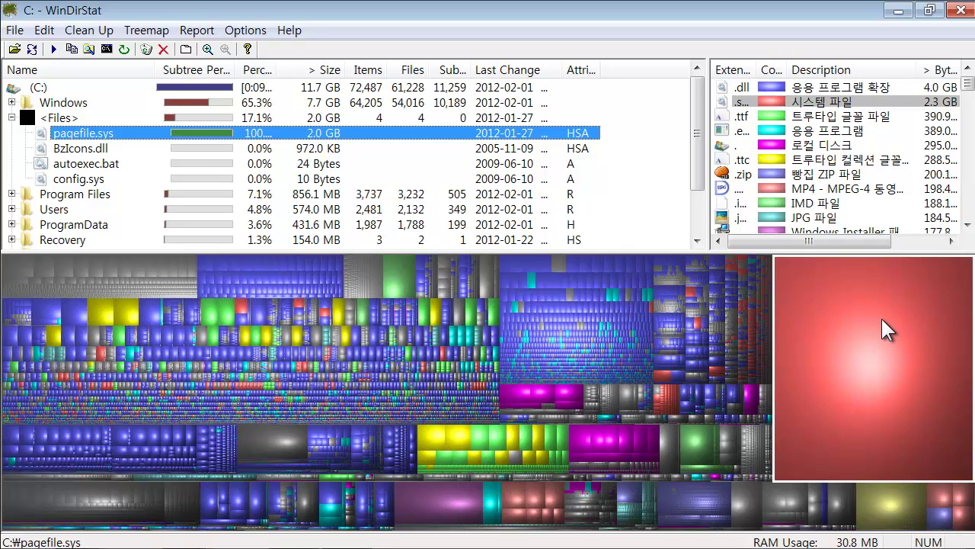
pyautogui.click(520, 340)
pyautogui.click(801, 317)
# Highlight the .dll, .ttf and system file types one after another in the treemap, finishing on .dll
pyautogui.click(782, 92)
pyautogui.click(784, 118)
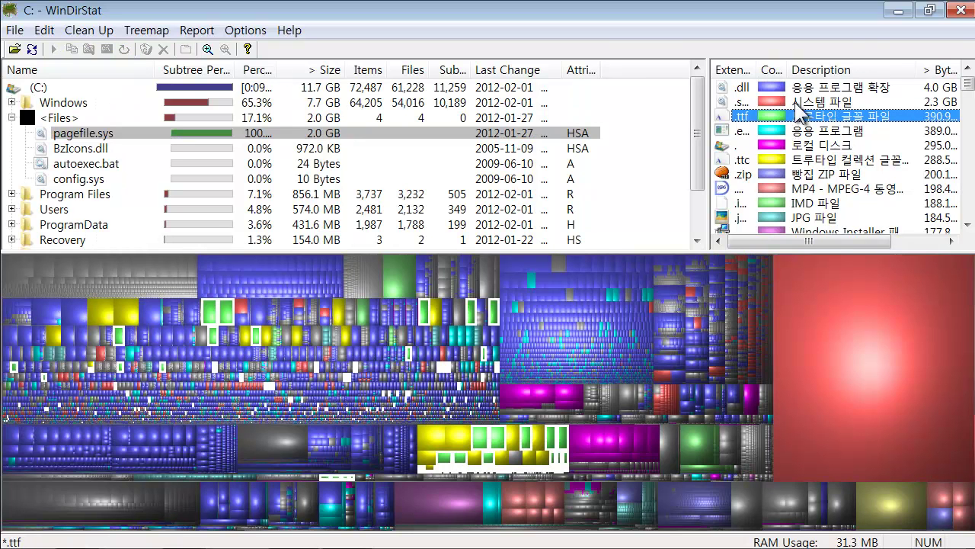
pyautogui.scroll(-3, 827, 243)
pyautogui.scroll(3, 829, 295)
pyautogui.click(806, 87)
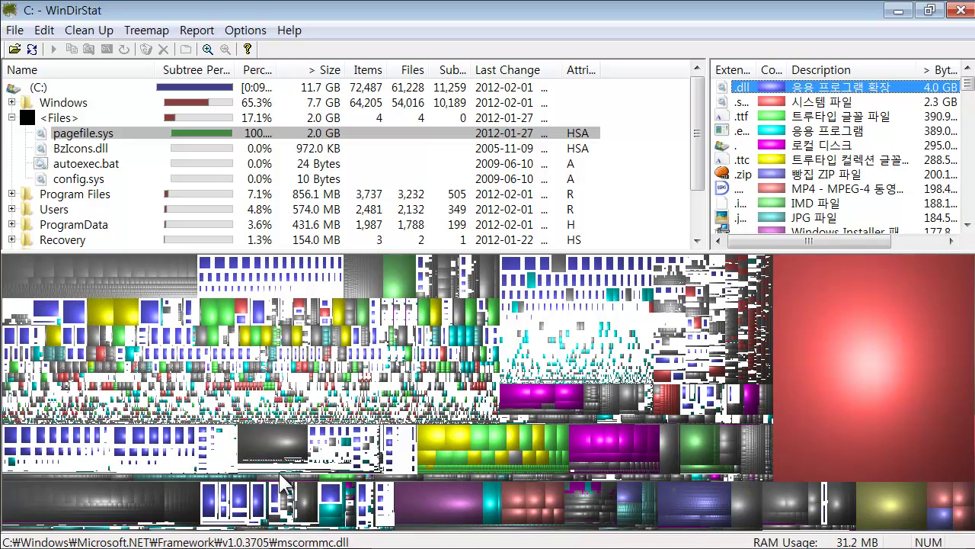
pyautogui.click(796, 101)
pyautogui.click(800, 89)
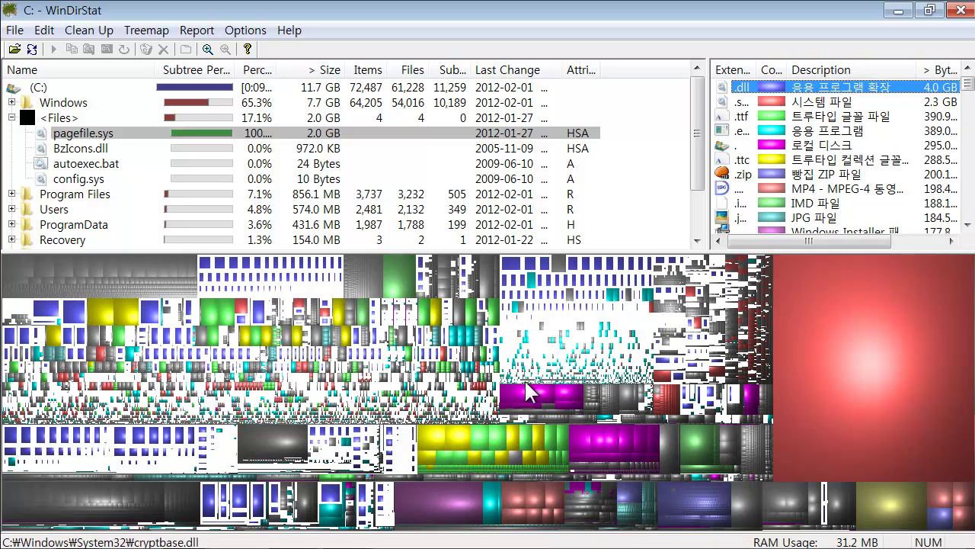
# Highlight all MP4 video files in the treemap using the file type list
pyautogui.scroll(-1, 844, 156)
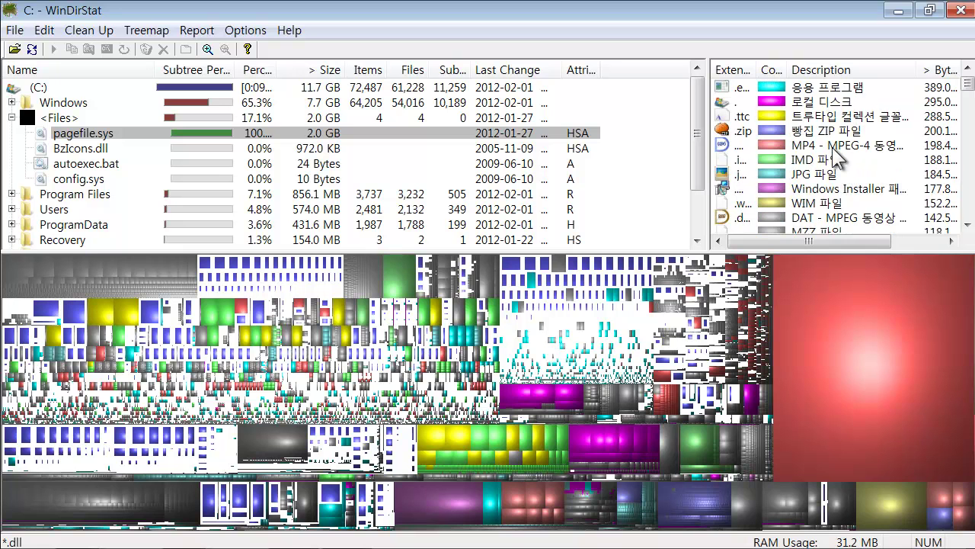
pyautogui.click(825, 146)
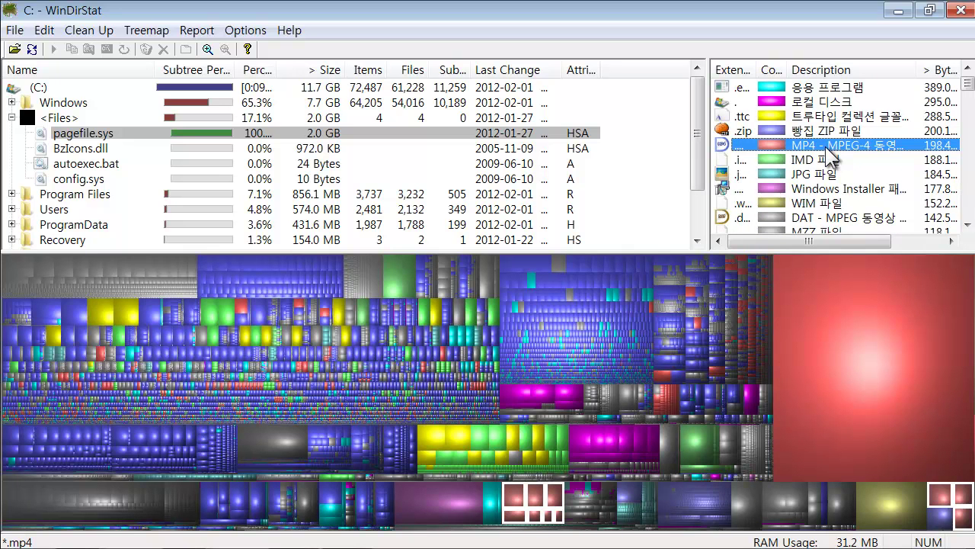
pyautogui.click(822, 131)
pyautogui.click(816, 145)
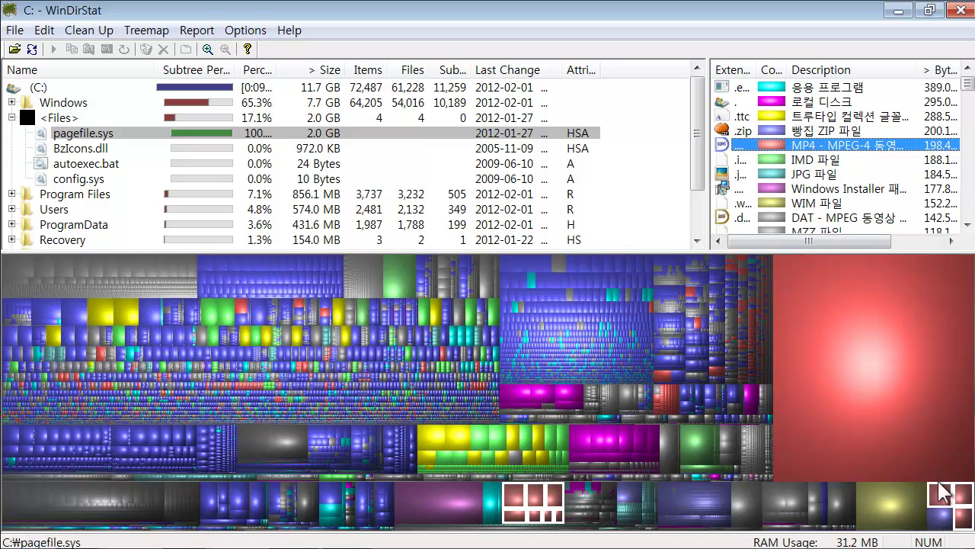
# Locate 바이러스_윈도우7_2.mp4 in the Videos folder through its treemap block, delete the file, and confirm the deletion
pyautogui.click(515, 498)
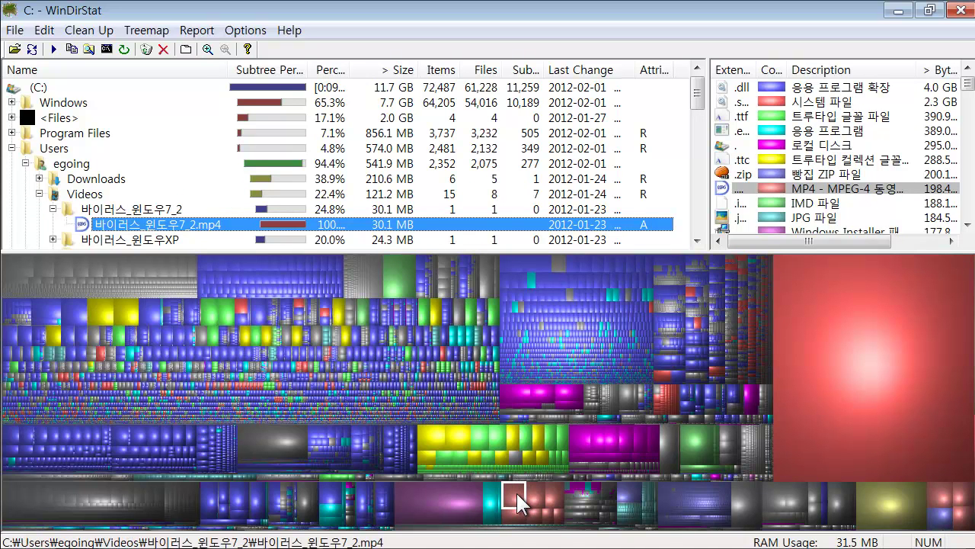
pyautogui.scroll(-2, 122, 233)
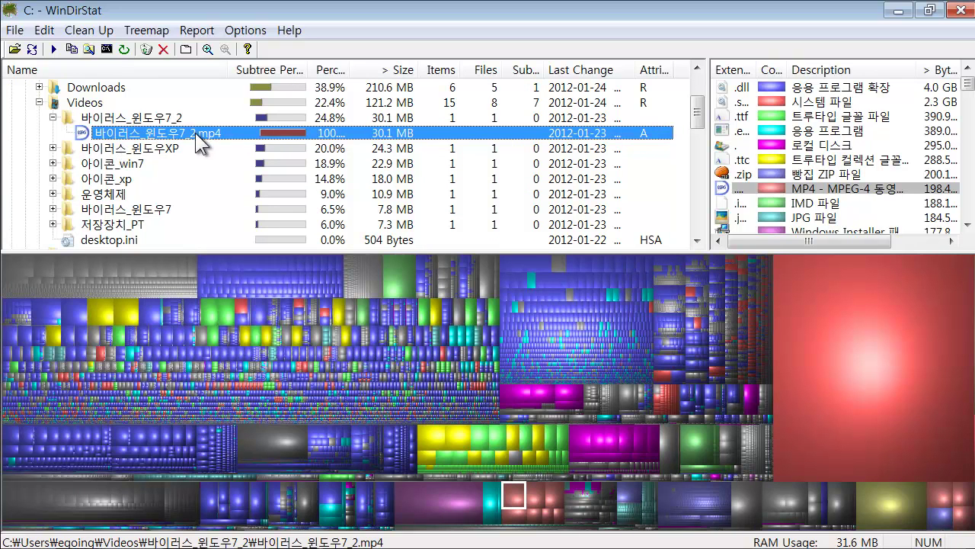
pyautogui.scroll(1, 195, 132)
pyautogui.scroll(1, 517, 487)
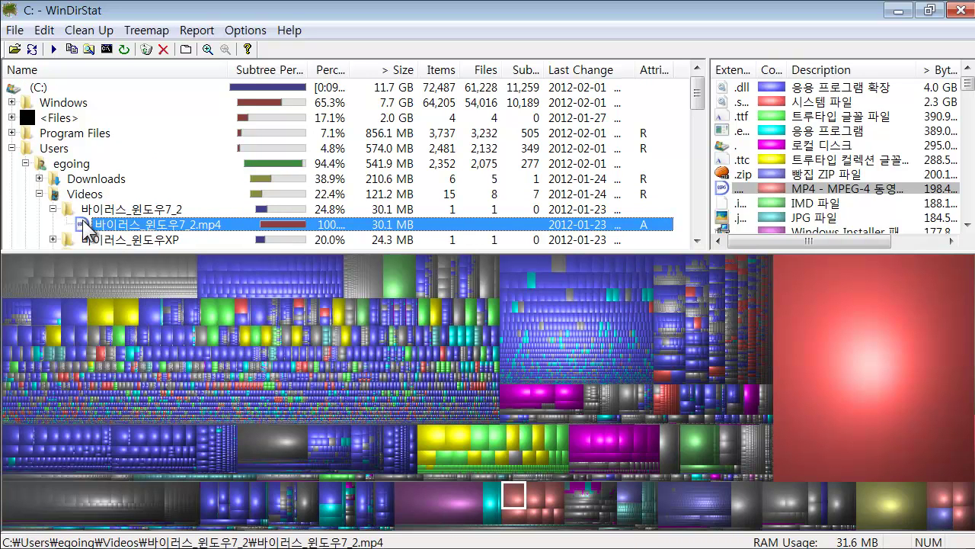
pyautogui.click(163, 48)
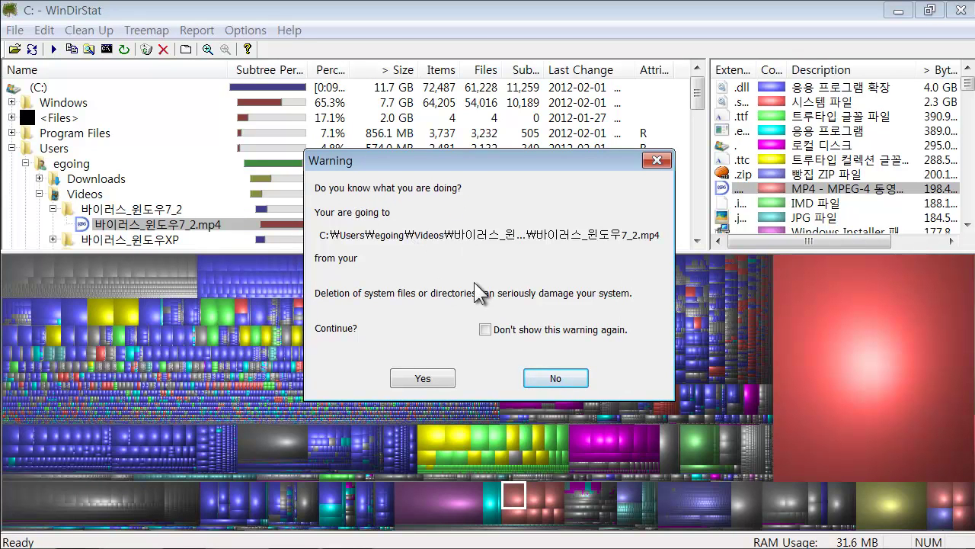
pyautogui.click(424, 379)
pyautogui.click(564, 352)
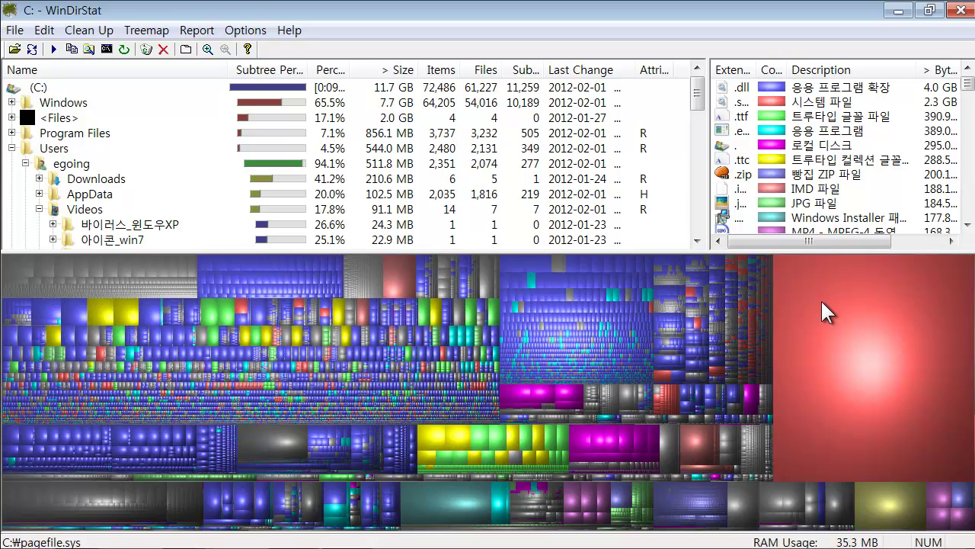
# Enlarge the file tree and file type lists by shrinking the treemap area
pyautogui.moveTo(818, 249); pyautogui.dragTo(818, 297)
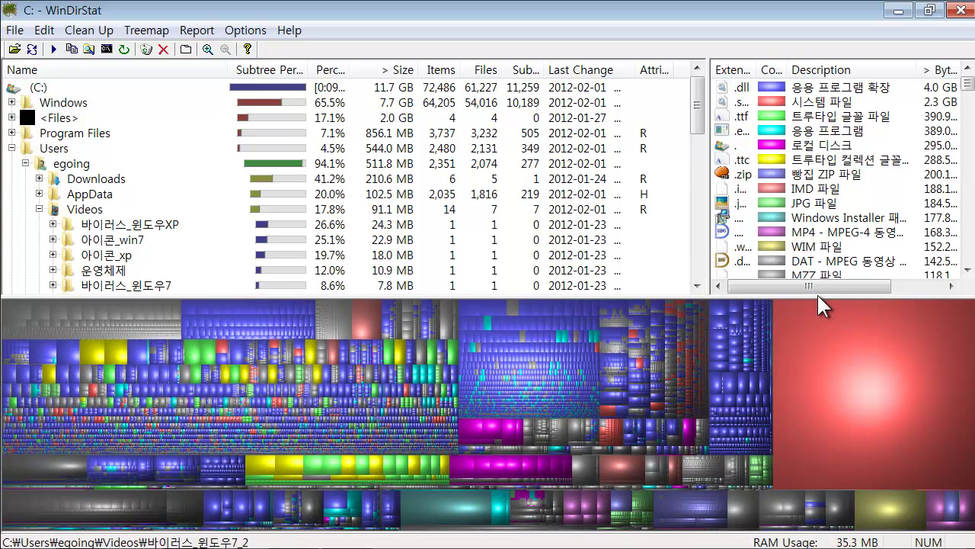